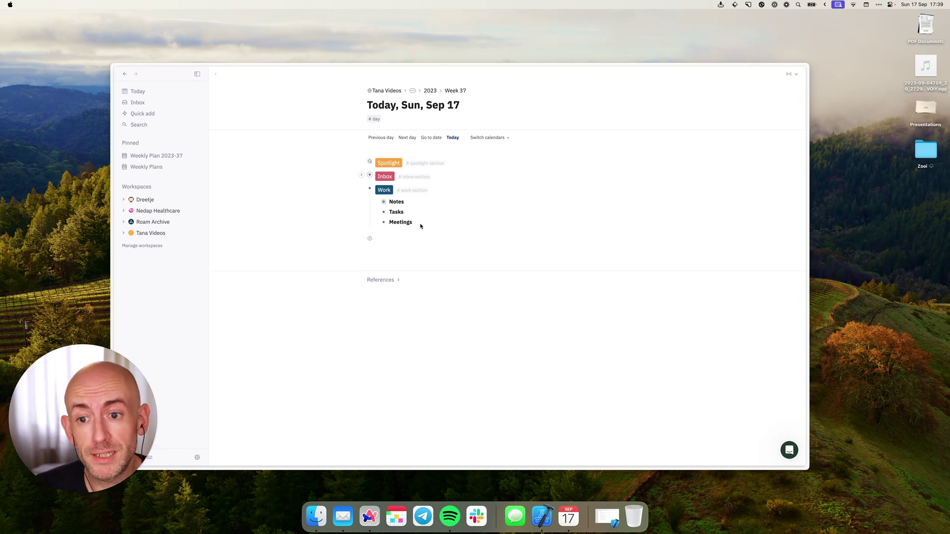
# Run Get events on the Meetings node to pull in today's three meetings.
pyautogui.click(420, 226)
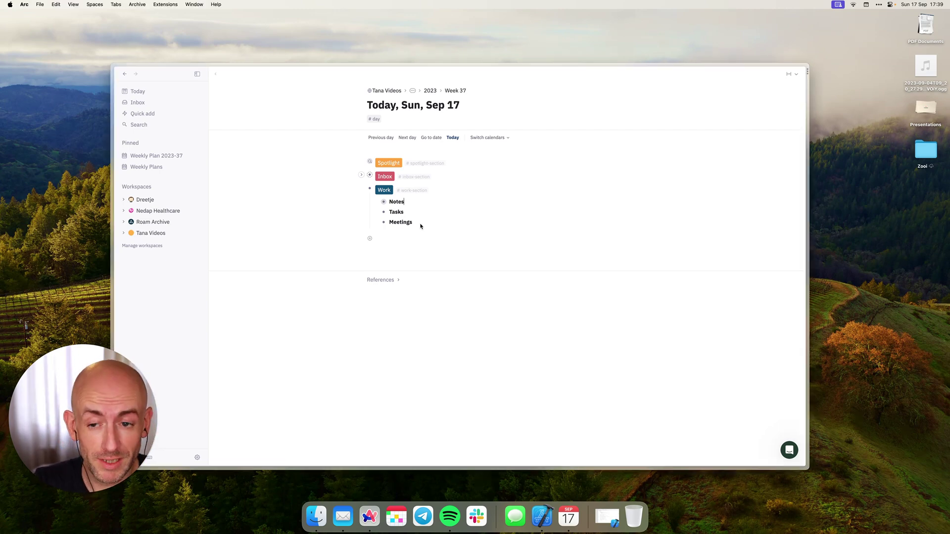
pyautogui.click(416, 228)
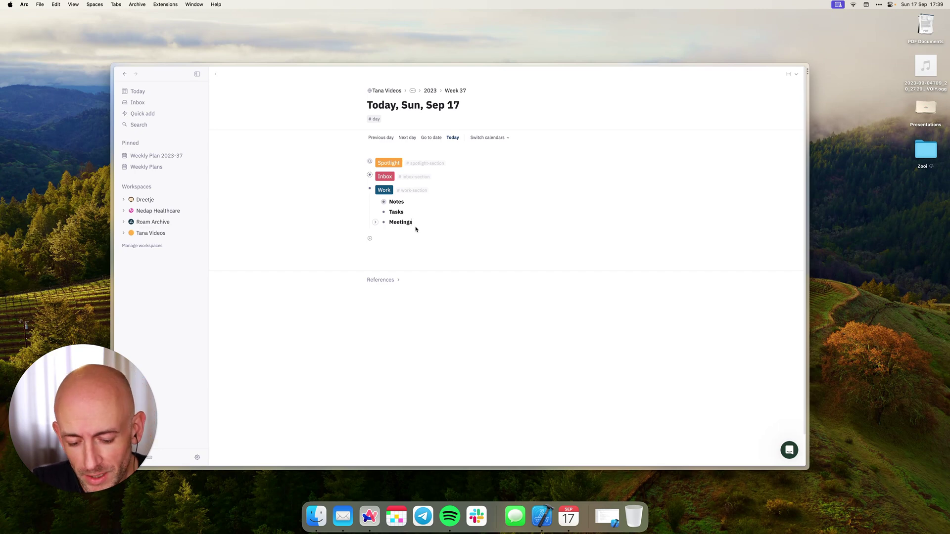
pyautogui.press('super+k')
pyautogui.write('even')
pyautogui.press('Return')
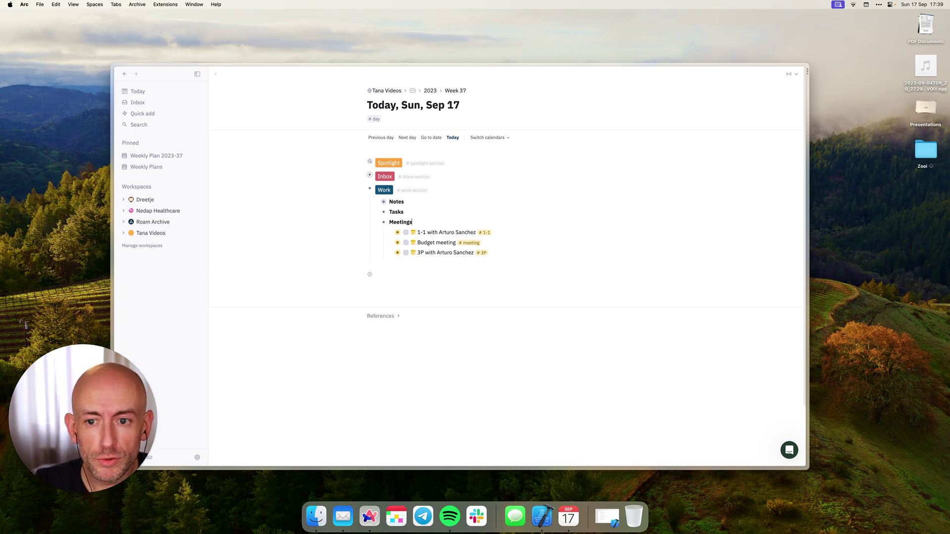
# Expand the 1-1 meeting and its Previous meetings, Personal goals and Discussion points searches.
pyautogui.press('super+Down')
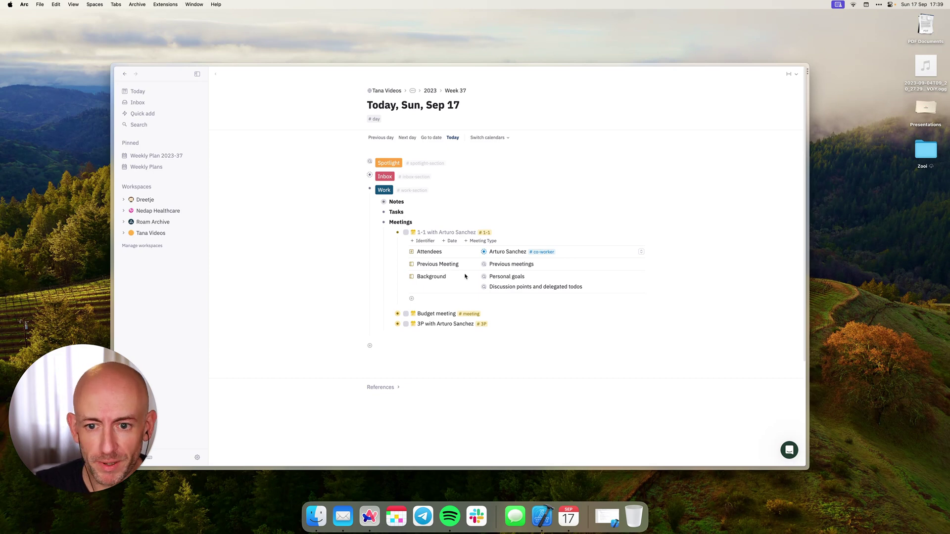
pyautogui.click(477, 265)
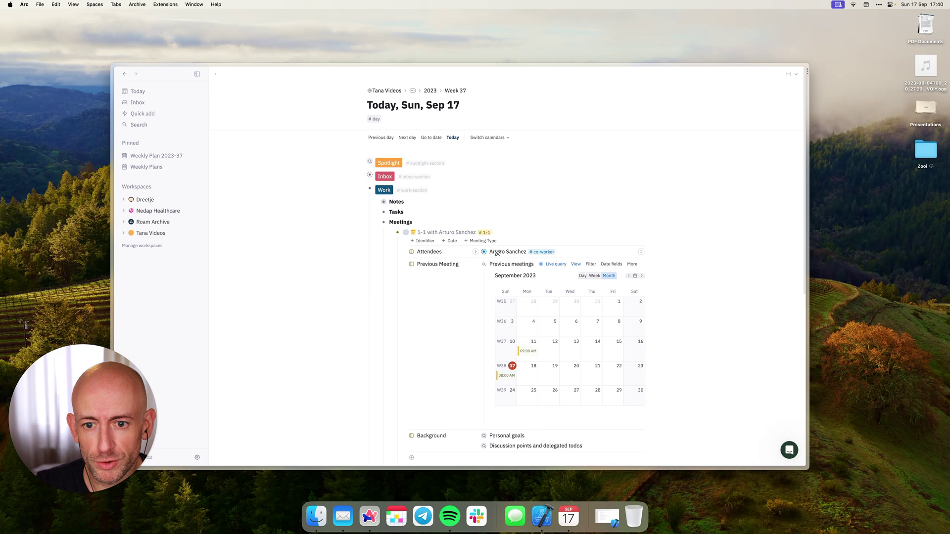
pyautogui.click(476, 437)
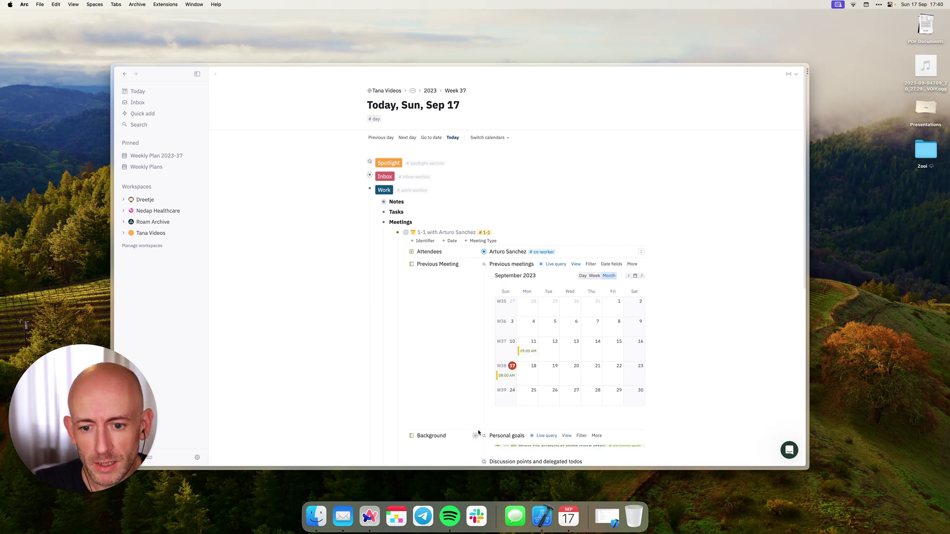
pyautogui.scroll(-2, 483, 426)
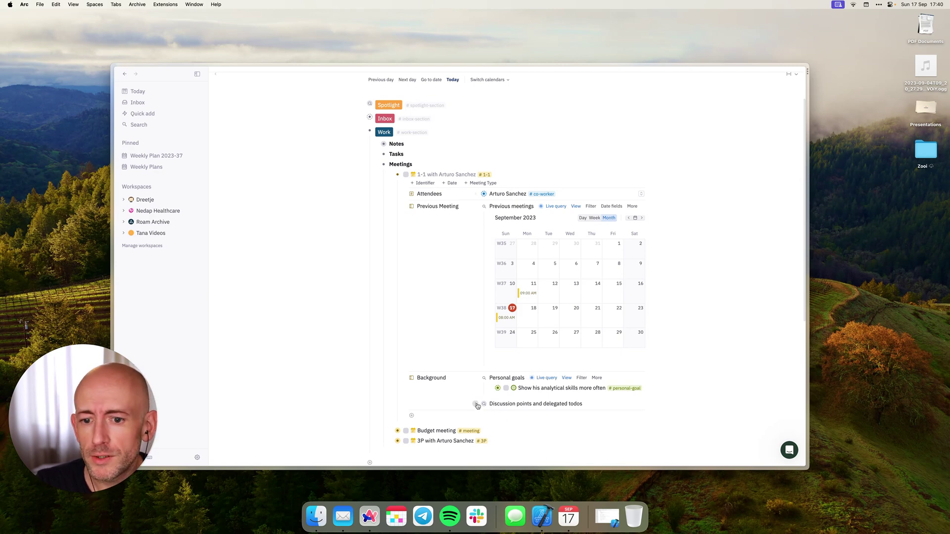
pyautogui.click(476, 404)
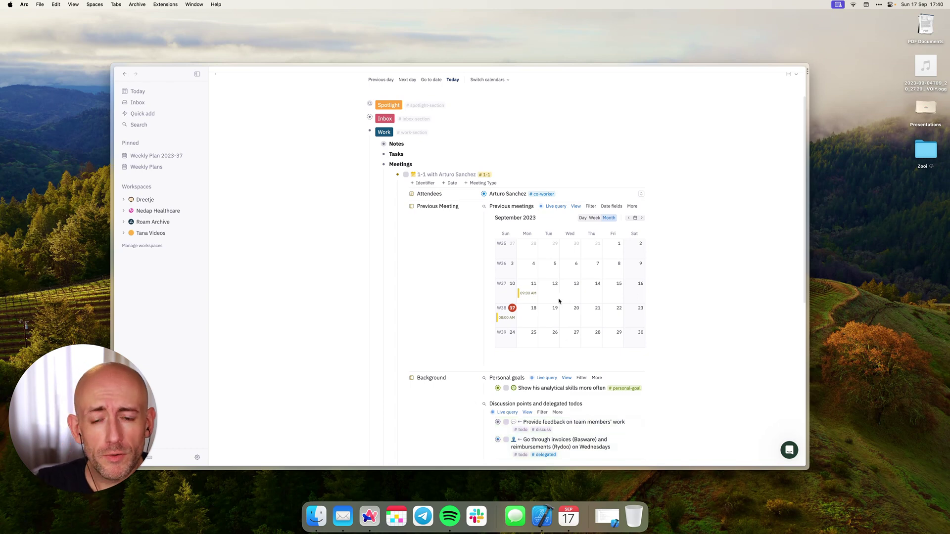
pyautogui.scroll(-1, 559, 301)
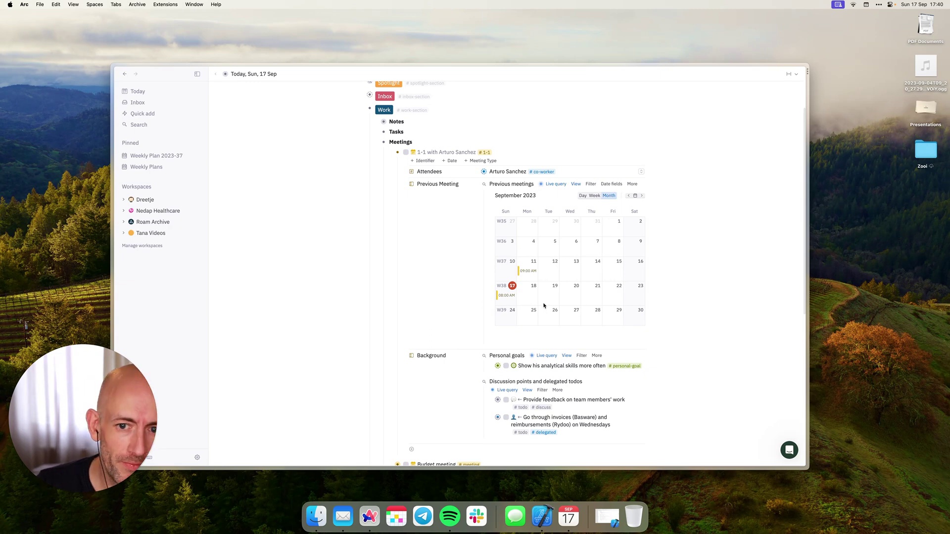
# Check the Previous meetings search conditions, then collapse the Previous meetings and Personal goals searches.
pyautogui.click(552, 184)
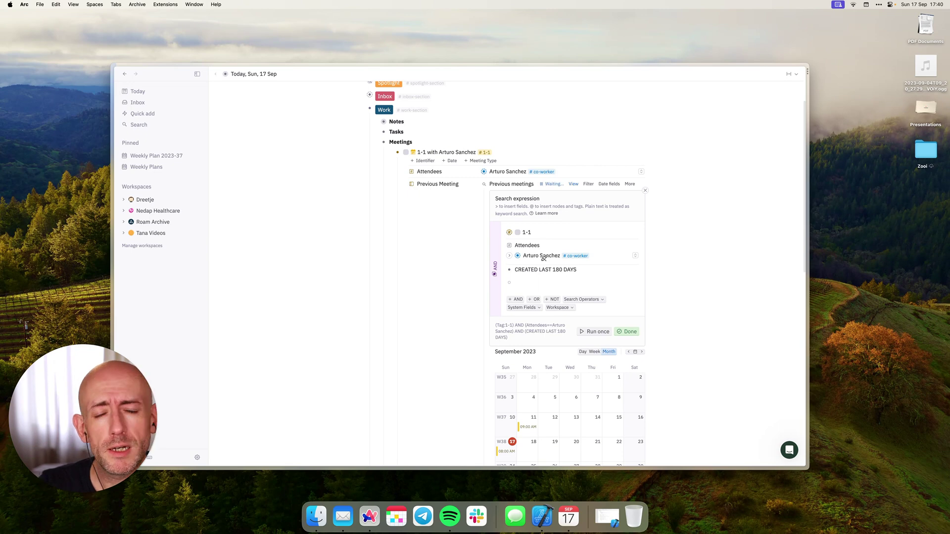
pyautogui.click(628, 332)
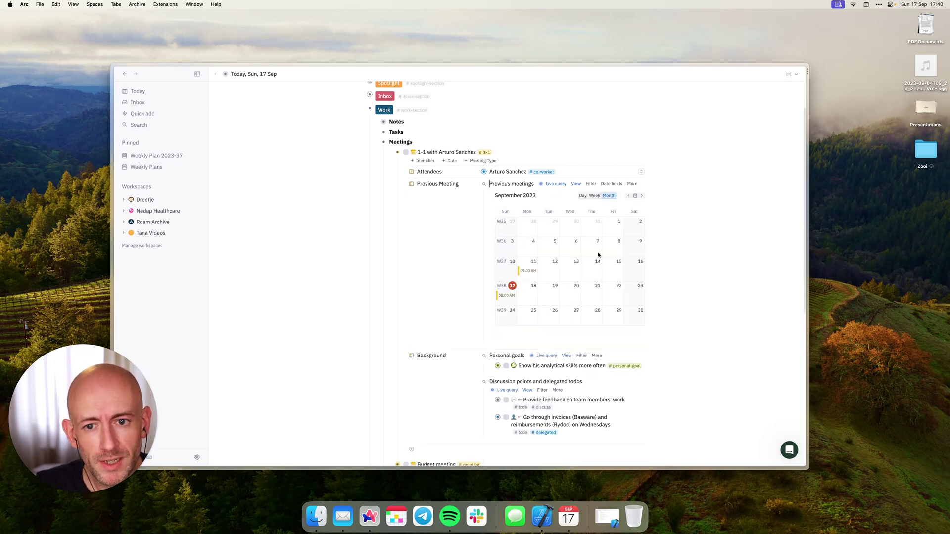
pyautogui.click(475, 184)
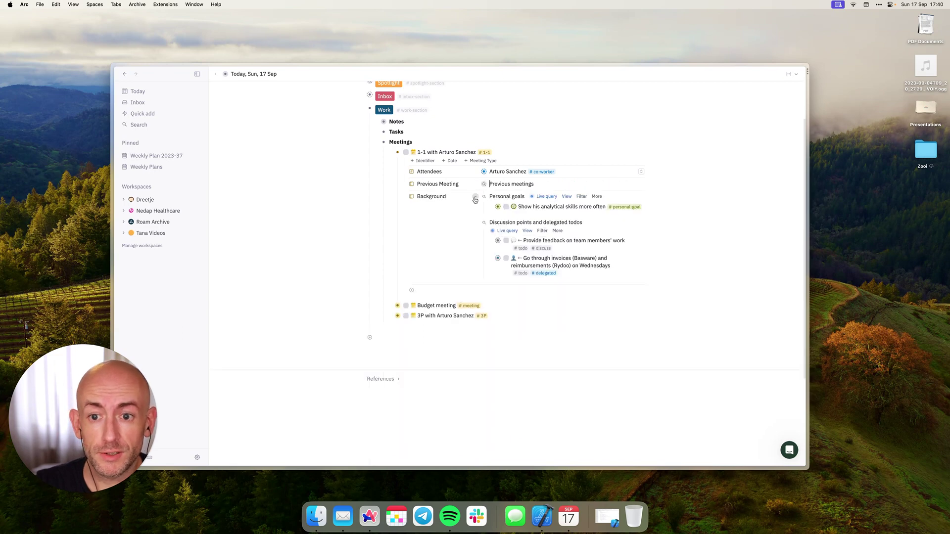
pyautogui.click(475, 198)
# Collapse Discussion points and open Get events' Run commands on all children configuration.
pyautogui.click(475, 207)
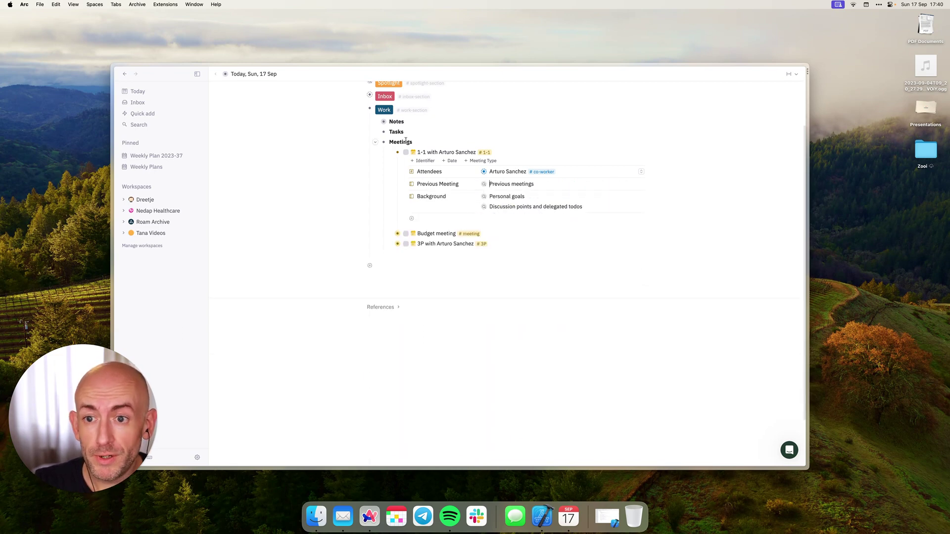
pyautogui.click(375, 122)
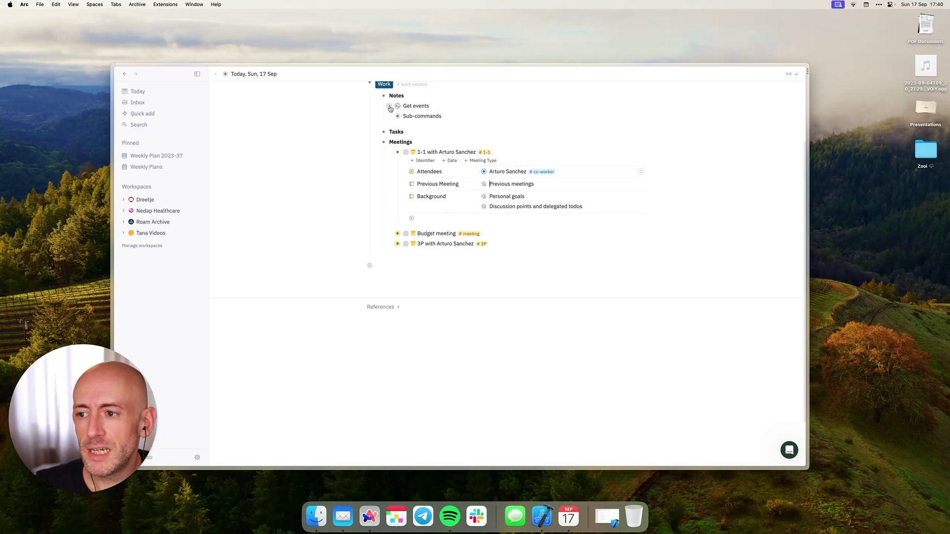
pyautogui.click(390, 108)
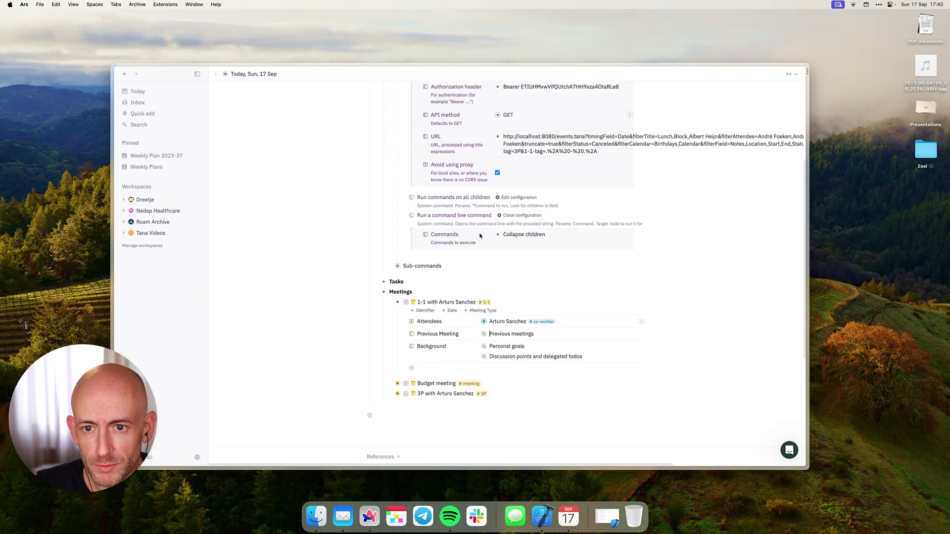
pyautogui.scroll(2, 480, 237)
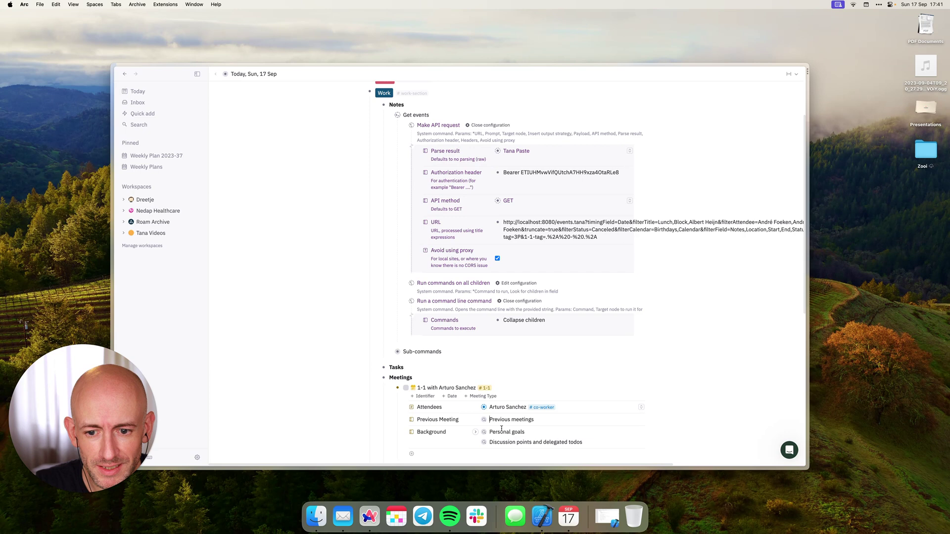
pyautogui.click(517, 283)
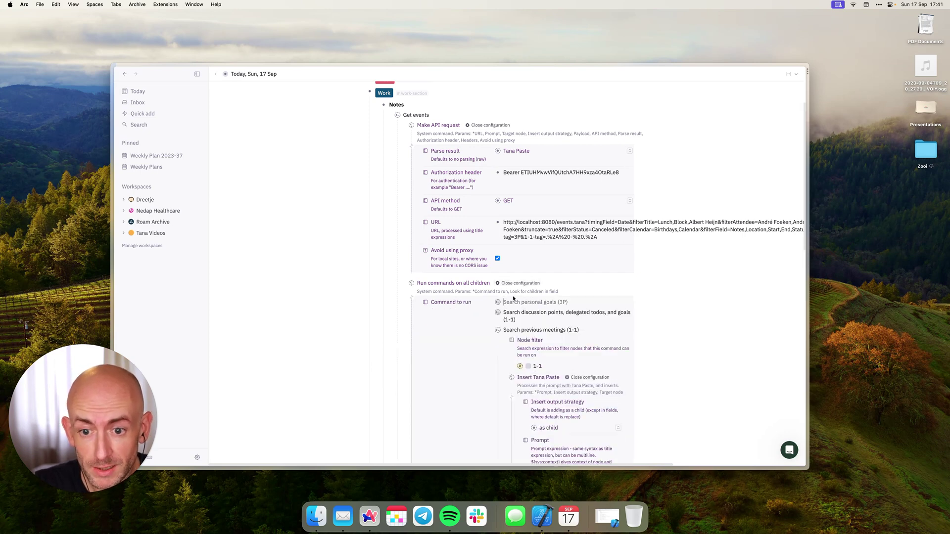
pyautogui.click(490, 330)
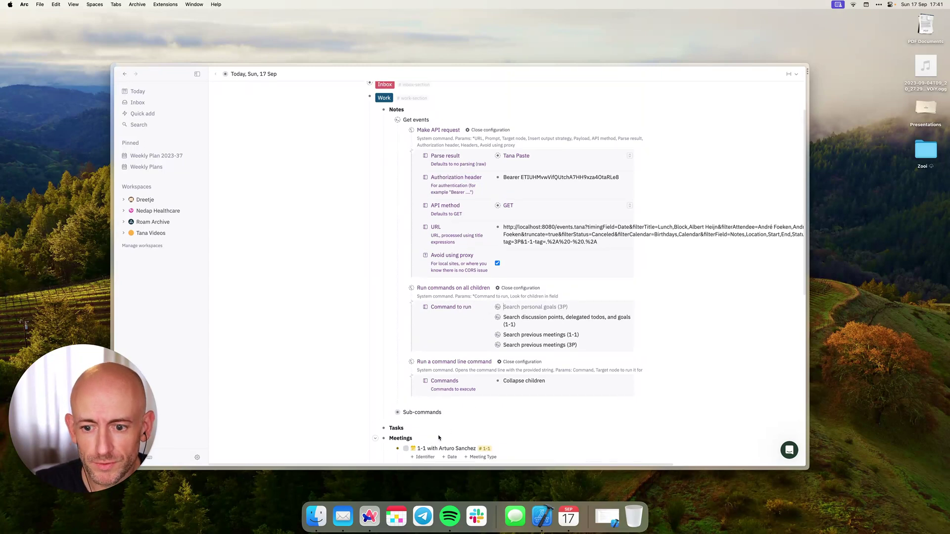
pyautogui.scroll(-1, 453, 416)
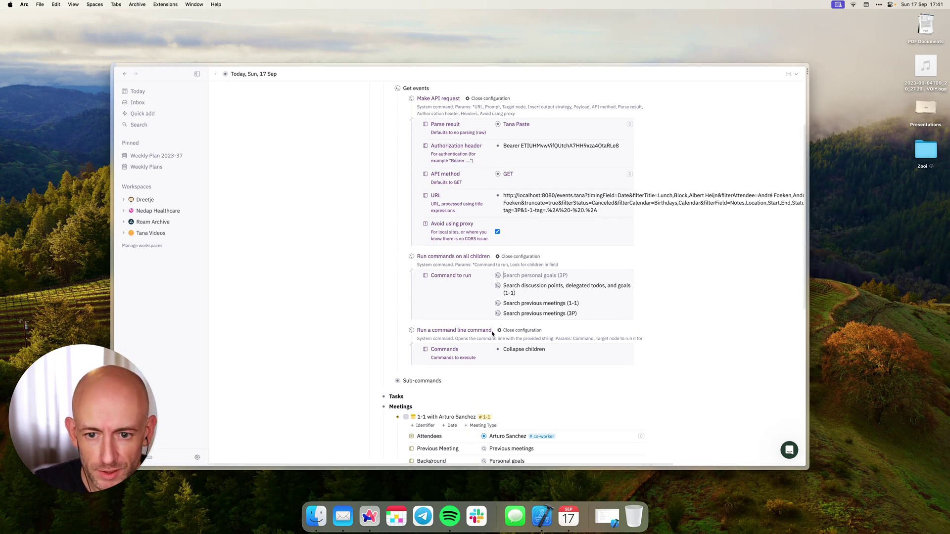
pyautogui.click(490, 303)
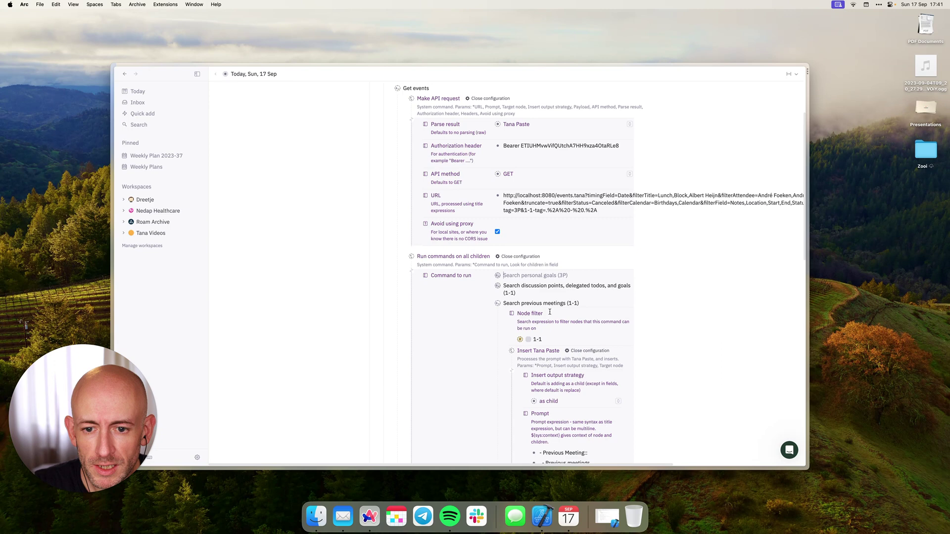
pyautogui.scroll(-2, 529, 297)
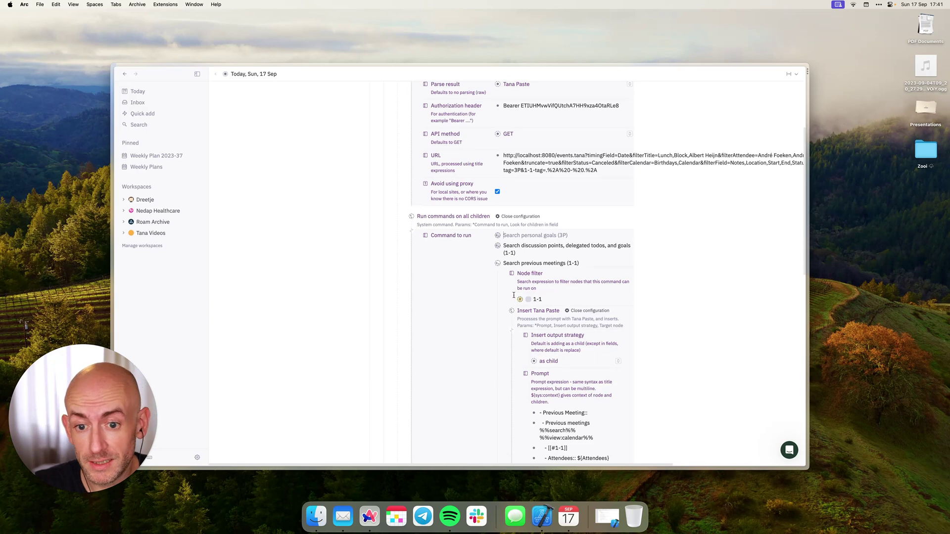
pyautogui.scroll(-3, 543, 297)
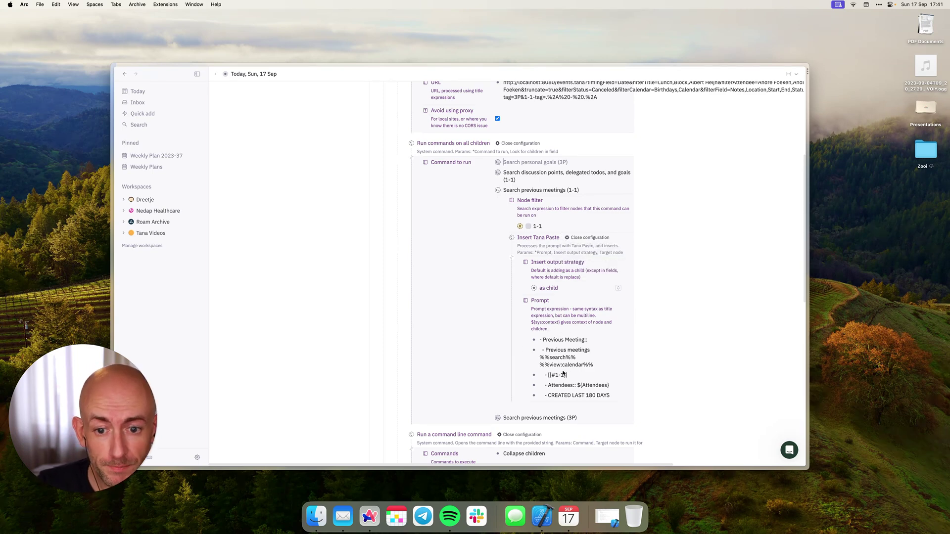
pyautogui.scroll(-2, 545, 321)
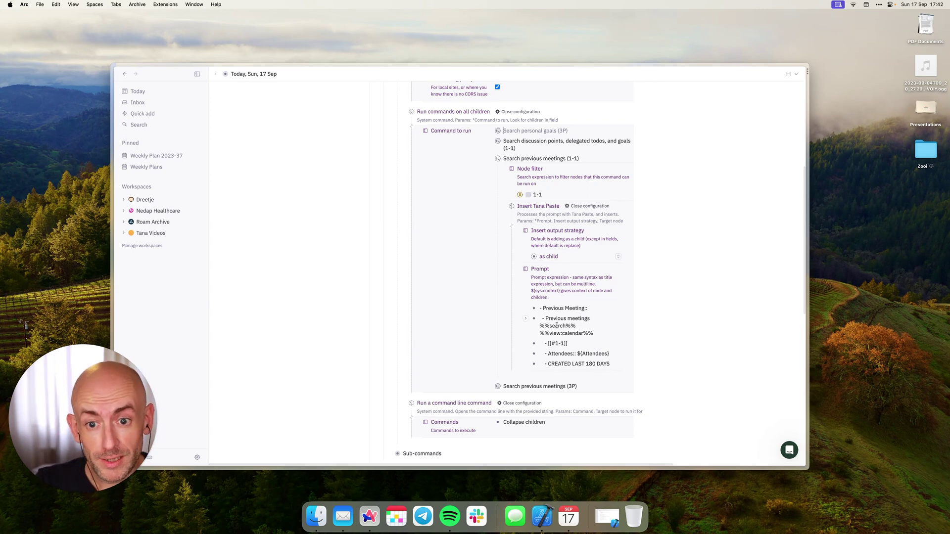
# Remove the Previous meetings search from the 1-1 meeting's Previous Meeting field.
pyautogui.scroll(-3, 560, 376)
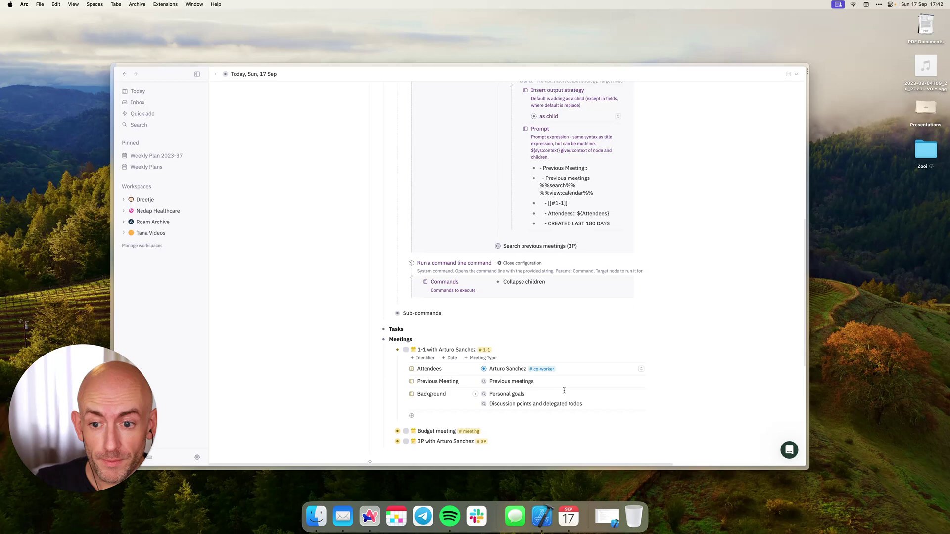
pyautogui.click(466, 382)
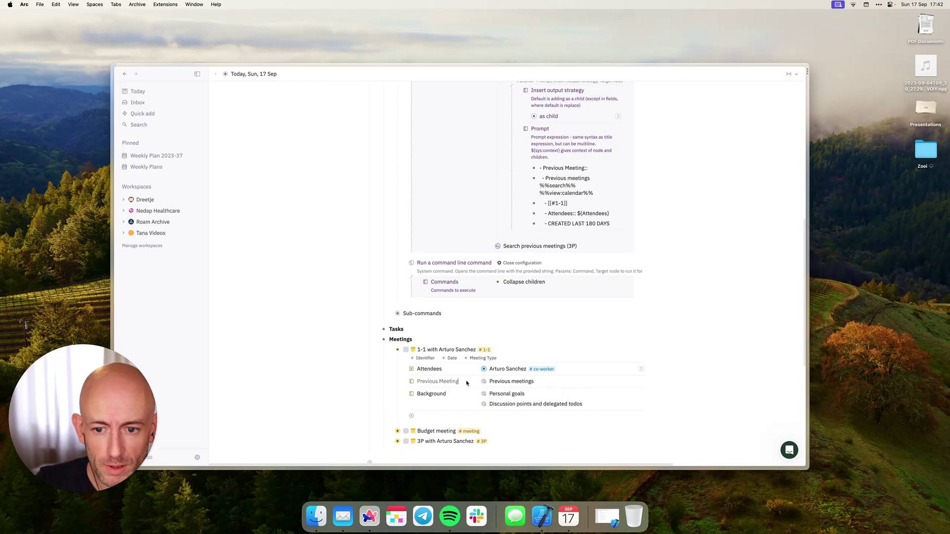
pyautogui.press('Up')
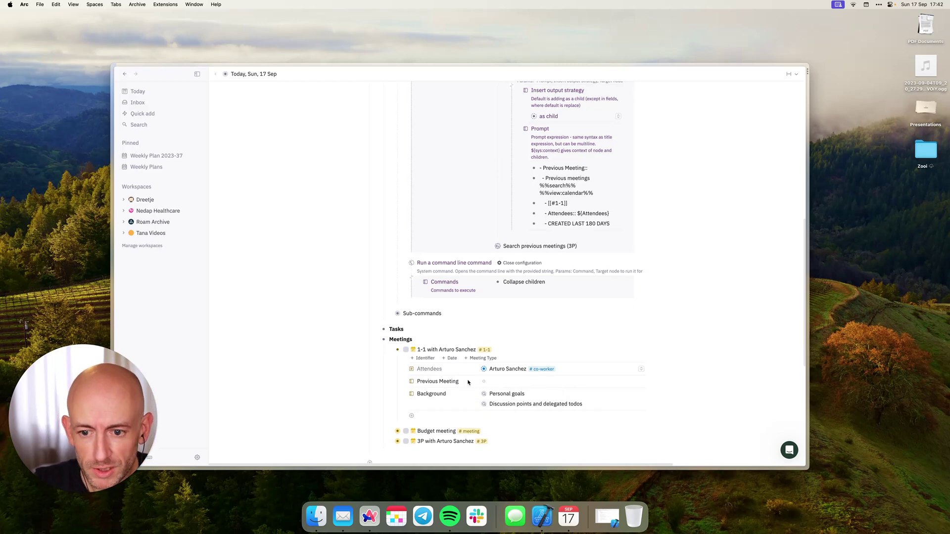
pyautogui.press('Down')
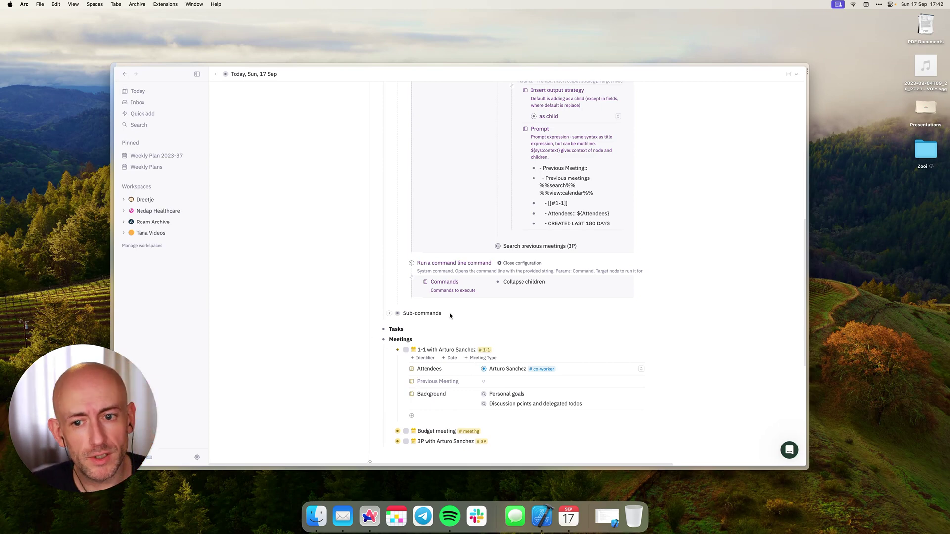
# Open the 1-1 supertag's configuration and reveal its Advanced settings.
pyautogui.click(486, 350)
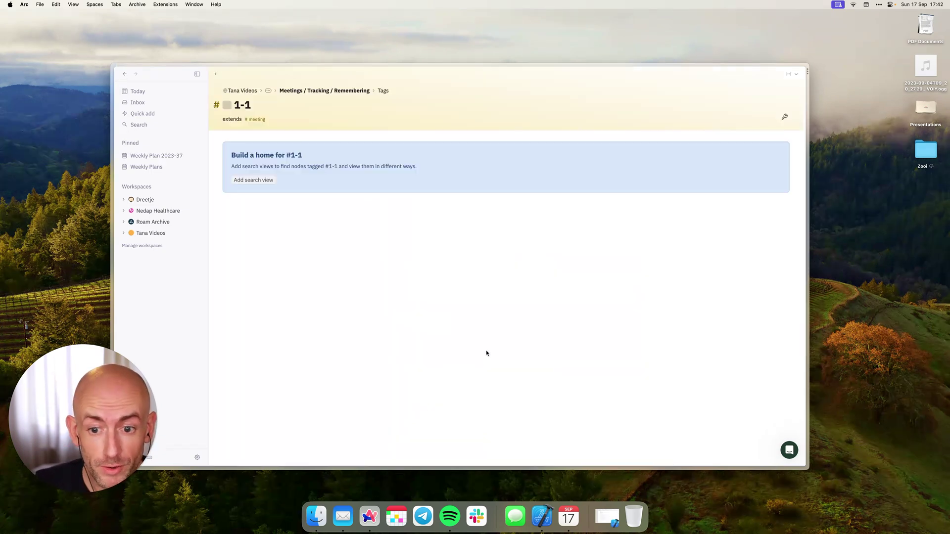
pyautogui.click(785, 118)
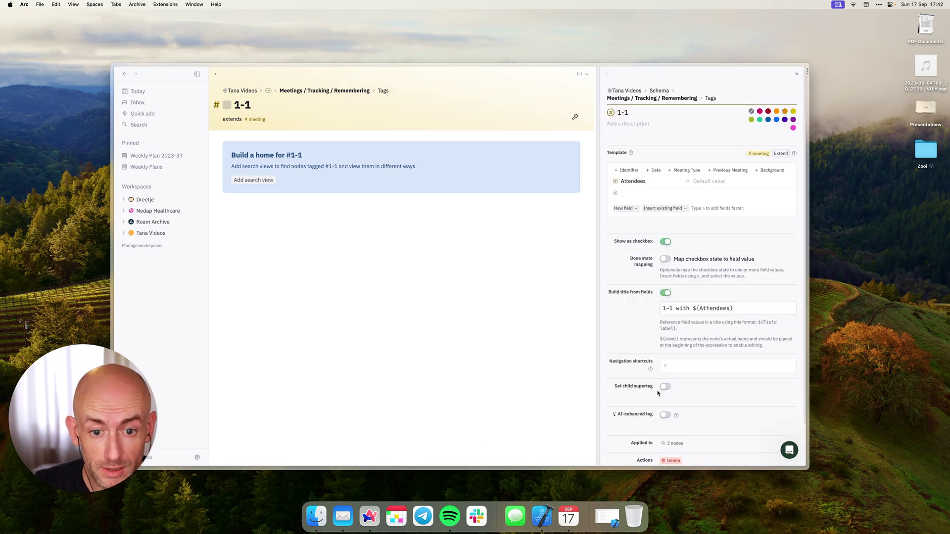
pyautogui.scroll(-2, 676, 395)
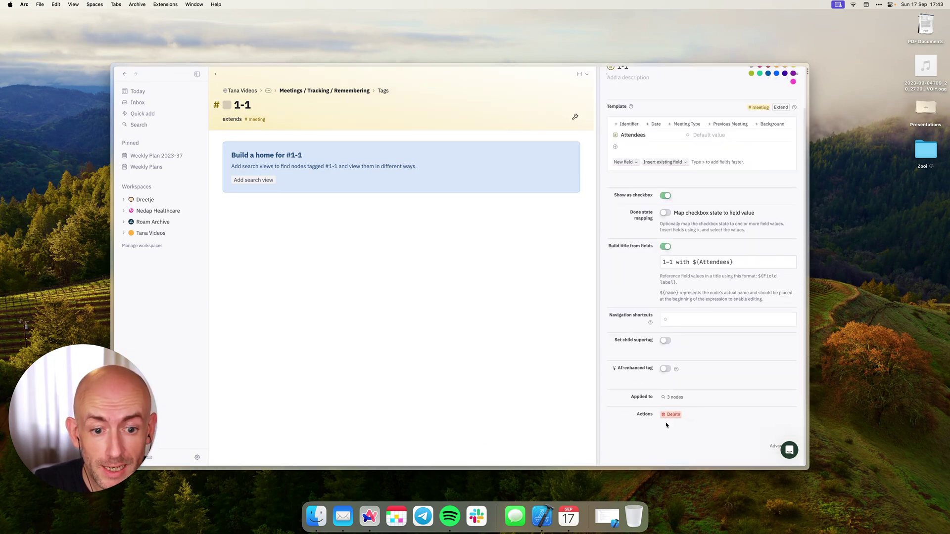
pyautogui.click(776, 445)
pyautogui.scroll(-1, 653, 445)
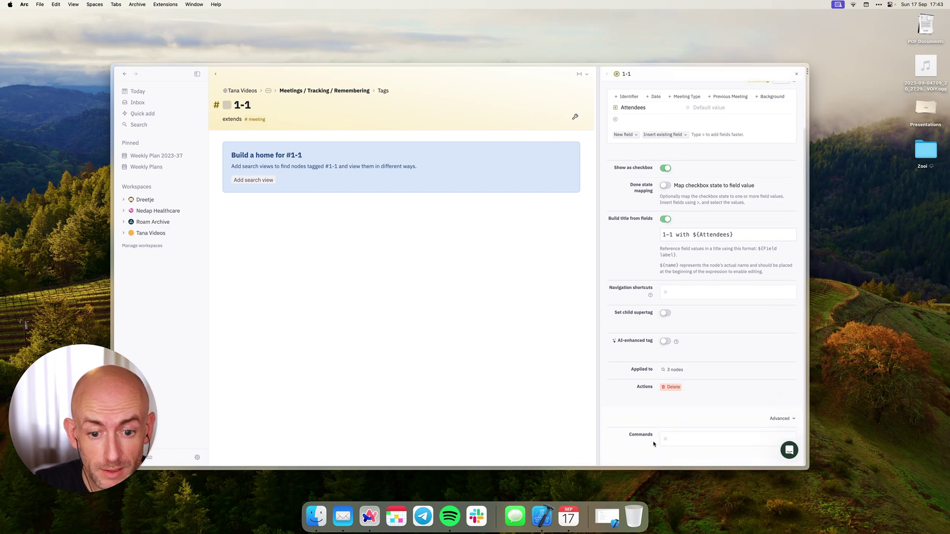
pyautogui.click(692, 438)
pyautogui.write('@search')
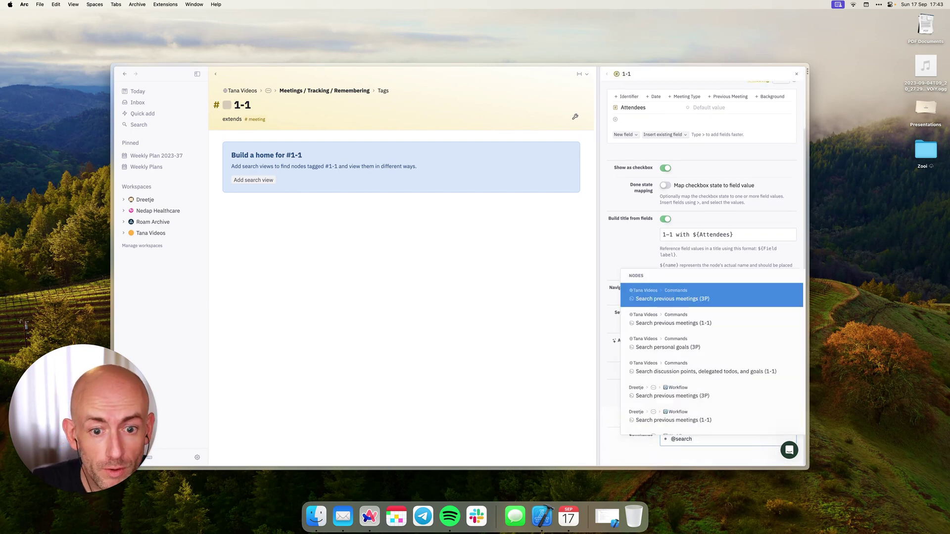
pyautogui.press('Down')
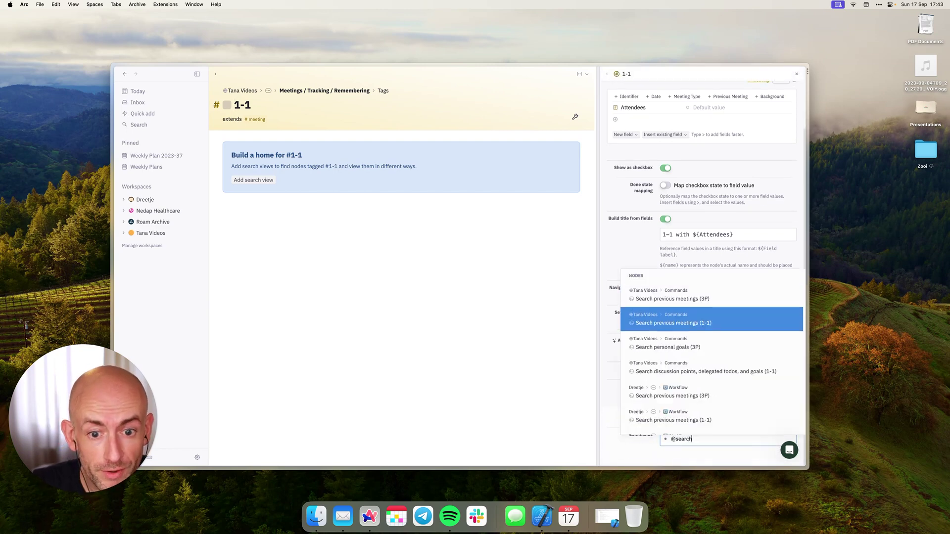
pyautogui.press('Return')
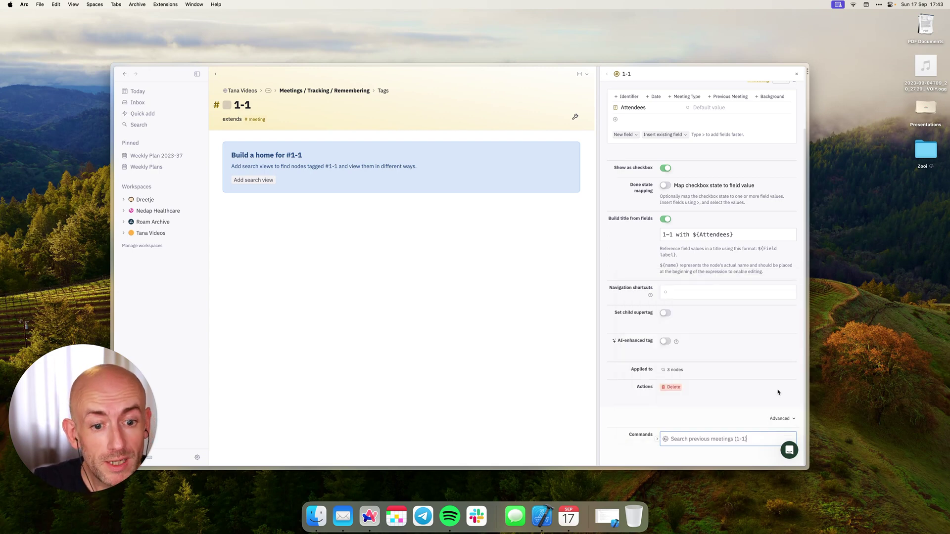
pyautogui.click(124, 233)
# On the Sep 17 page, fill the 1-1's Previous Meeting field, then delete the supertag command.
pyautogui.click(150, 244)
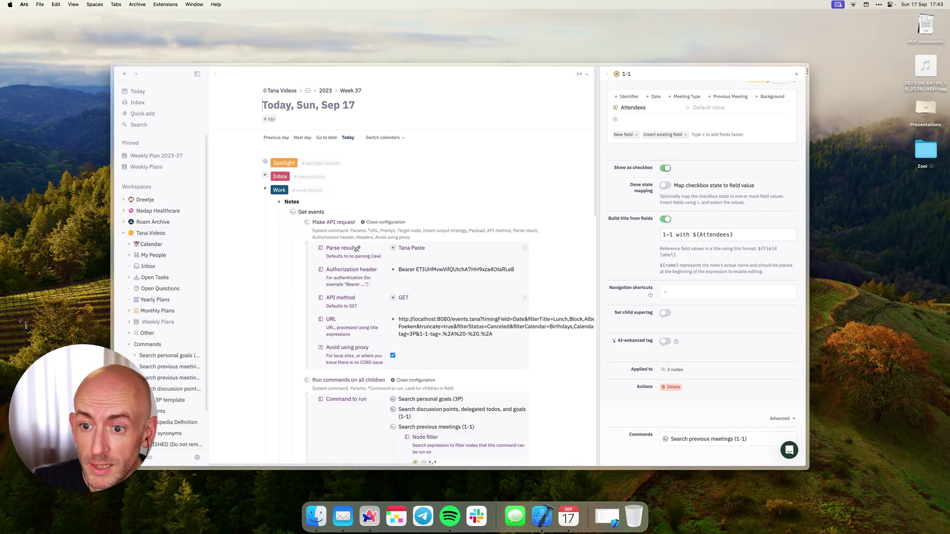
pyautogui.click(285, 212)
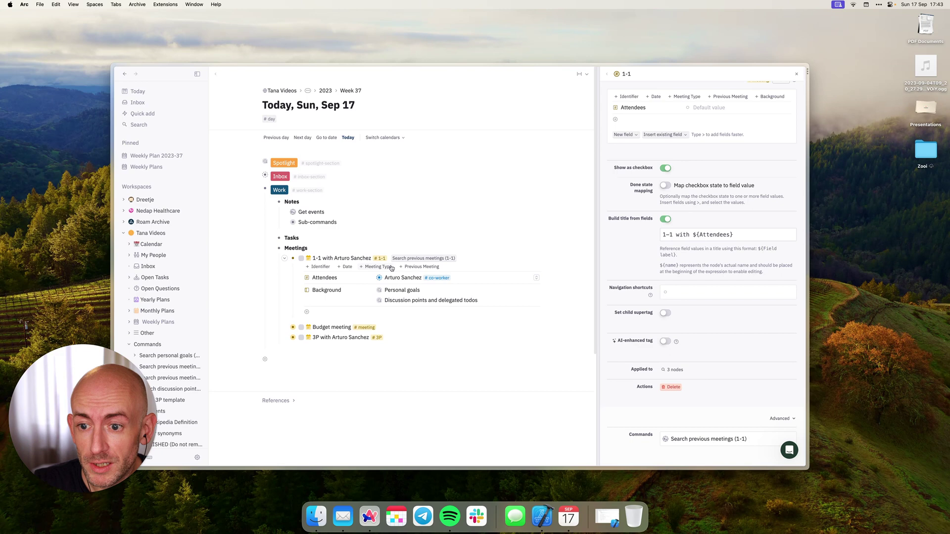
pyautogui.click(421, 267)
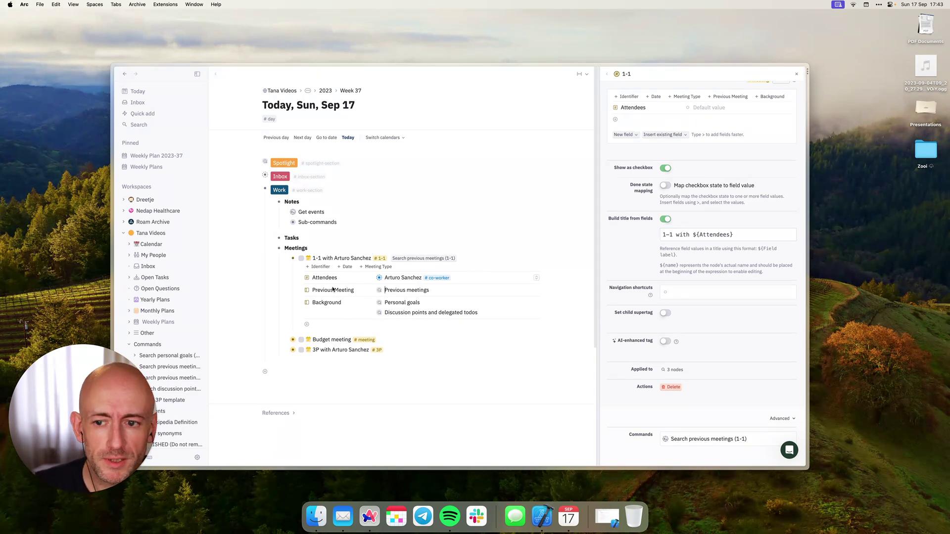
pyautogui.click(372, 291)
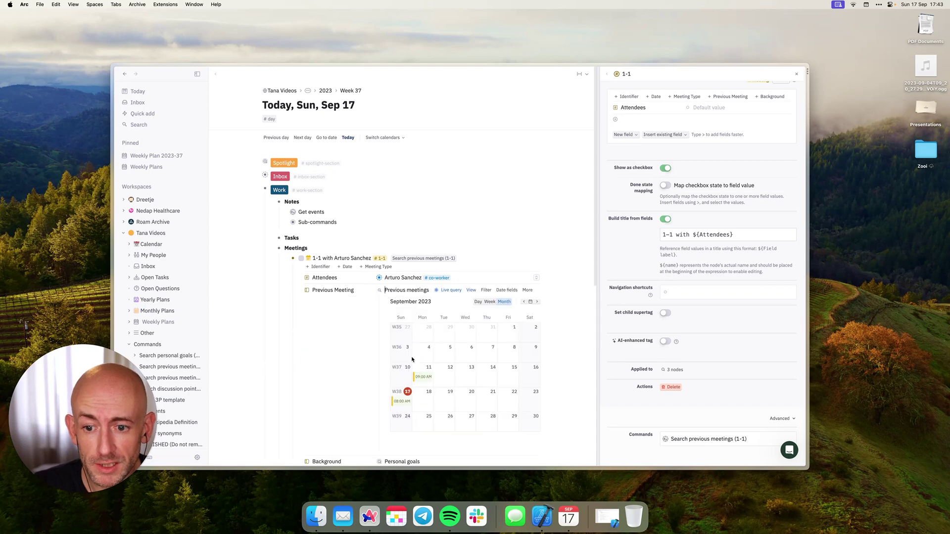
pyautogui.click(372, 291)
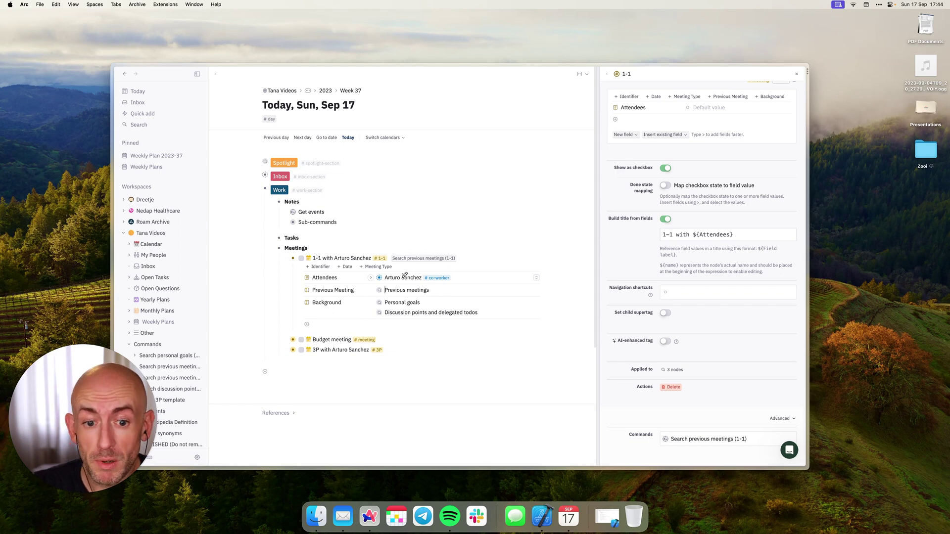
pyautogui.click(758, 441)
pyautogui.press('BackSpace')
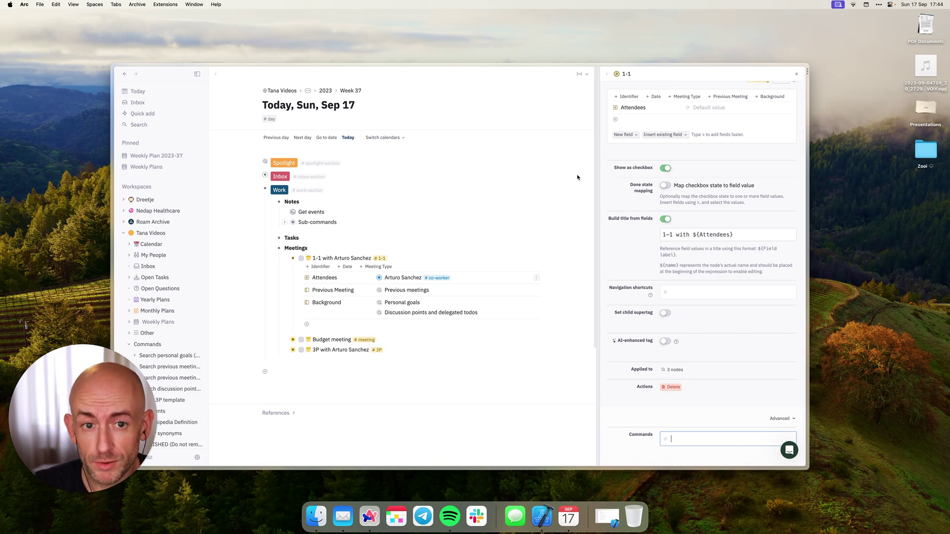
# Close the 1-1 supertag panel and collapse the 1-1 meeting on the Sep 17 page.
pyautogui.click(799, 75)
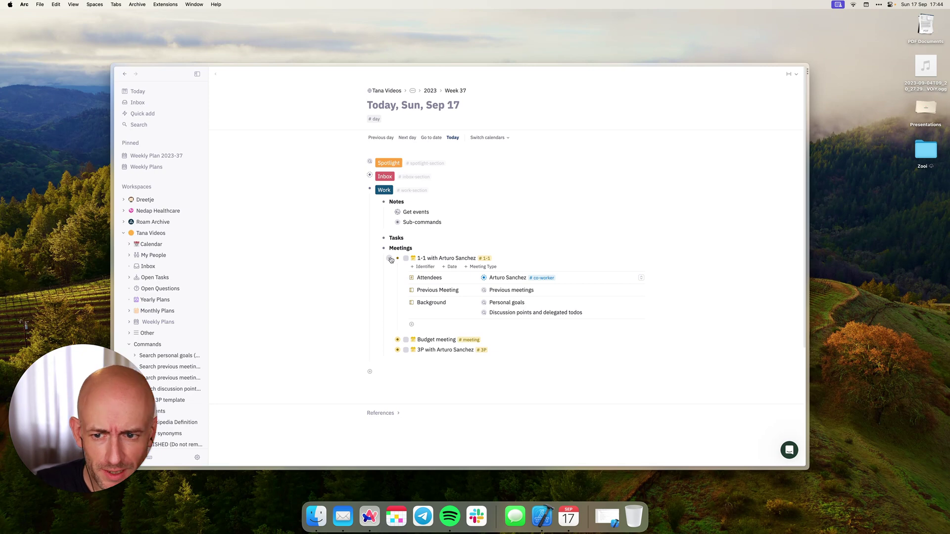
pyautogui.click(390, 258)
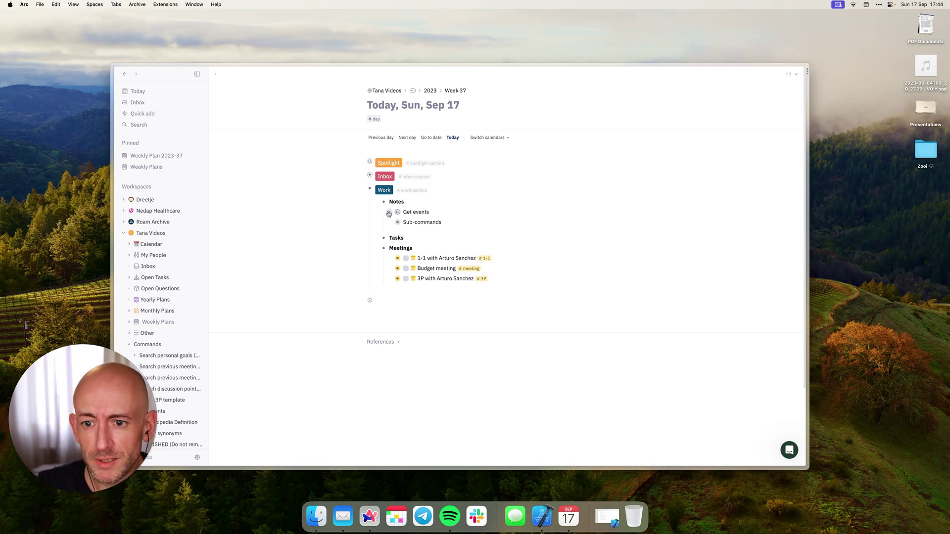
# Expand Get events and highlight the URL's 1-1-tag parameter and its .%2A%20-%20.%2A value.
pyautogui.click(389, 212)
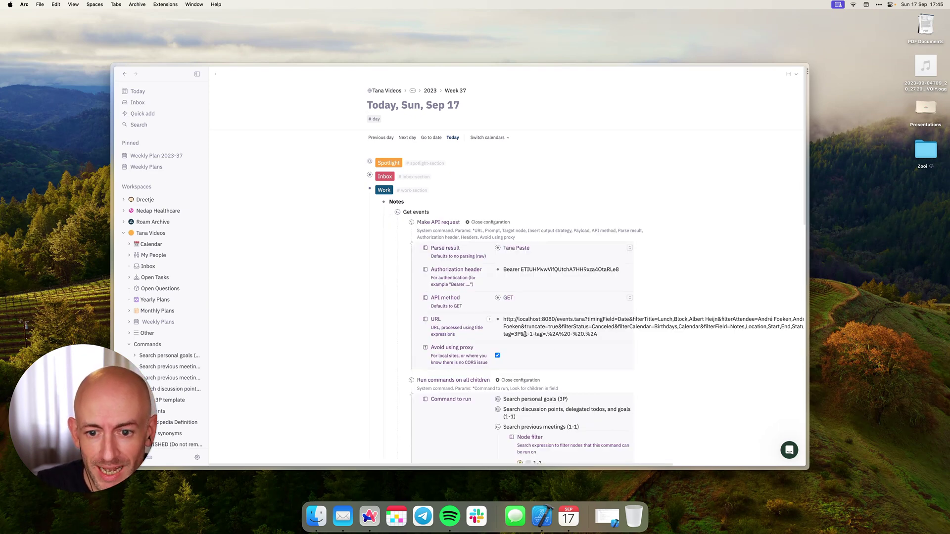
pyautogui.moveTo(526, 334); pyautogui.dragTo(544, 335)
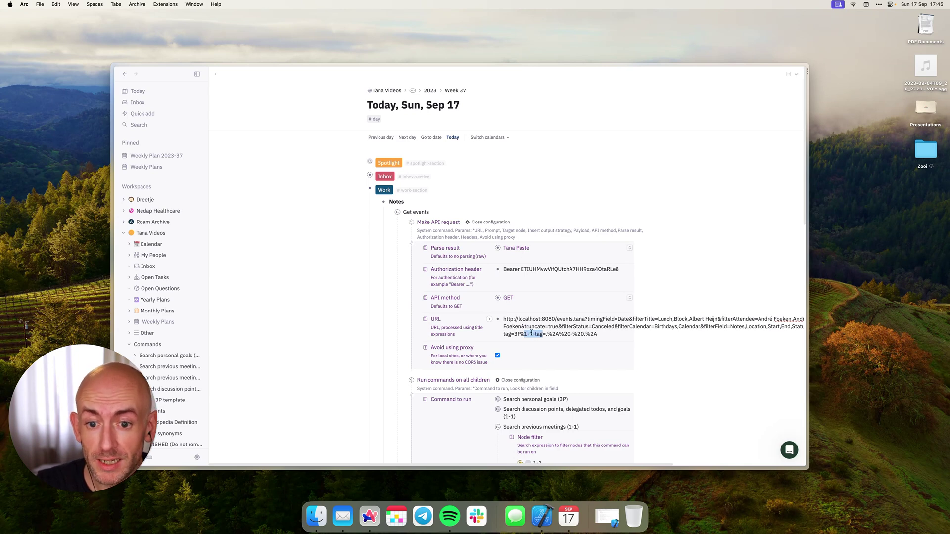
pyautogui.moveTo(546, 334); pyautogui.dragTo(594, 335)
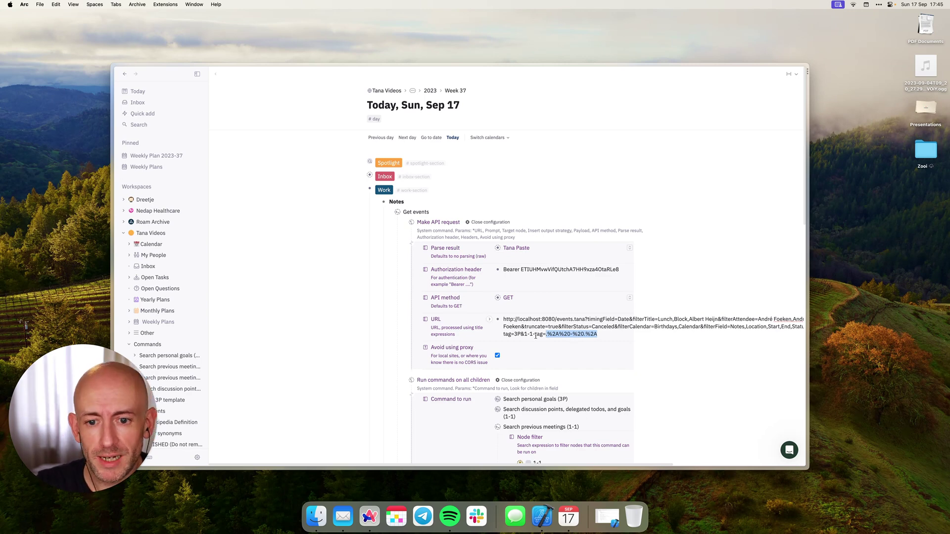
pyautogui.click(520, 335)
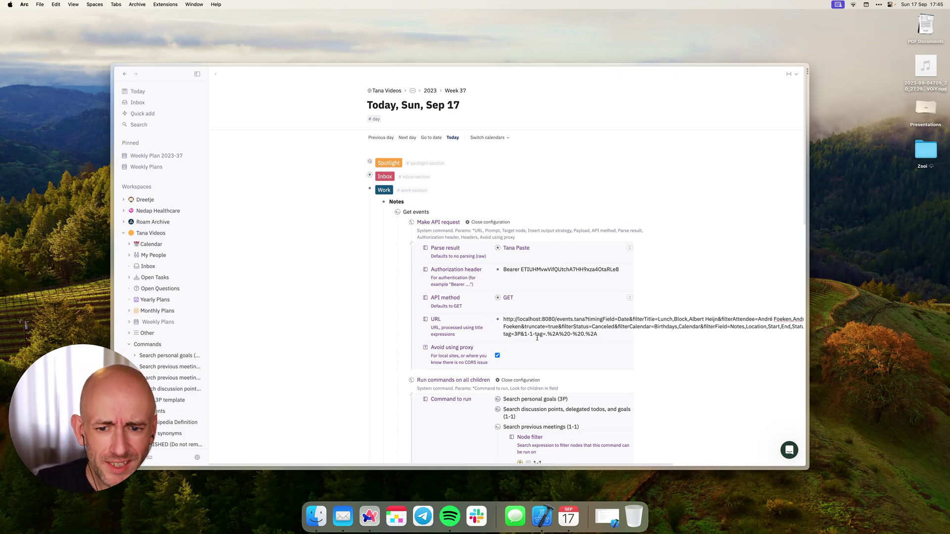
# Copy the Magic Tags example ChatGPT regex prompt from the EventLink Tana Integration docs.
pyautogui.moveTo(113, 168)
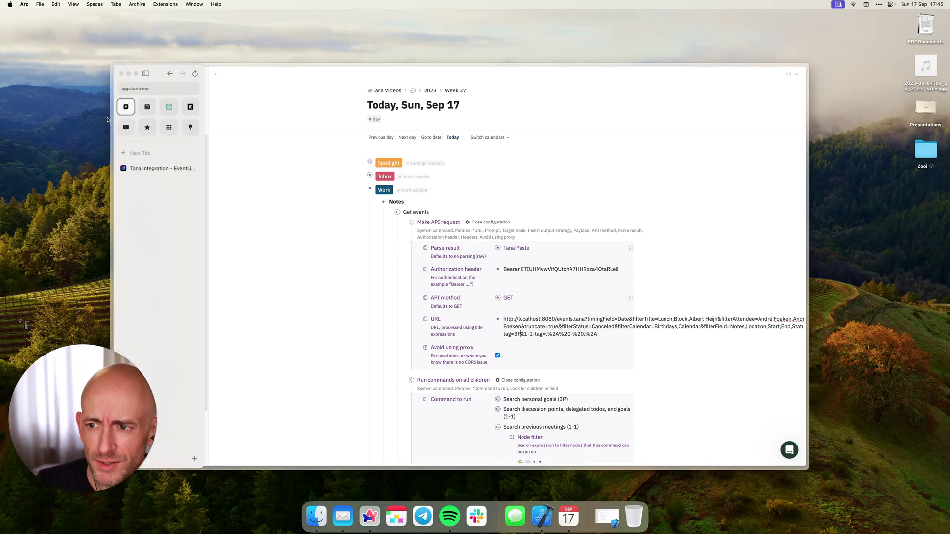
pyautogui.click(147, 169)
pyautogui.scroll(-20, 443, 370)
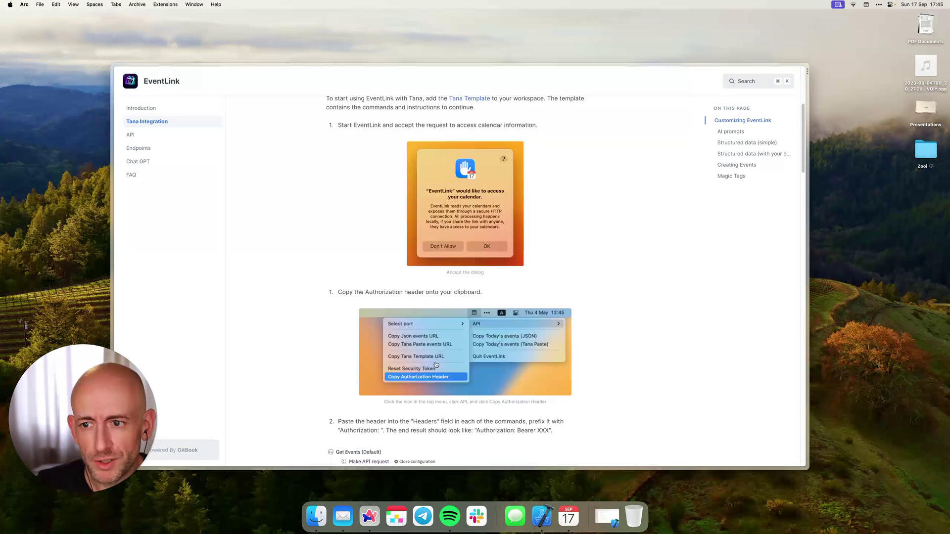
pyautogui.scroll(-20, 436, 365)
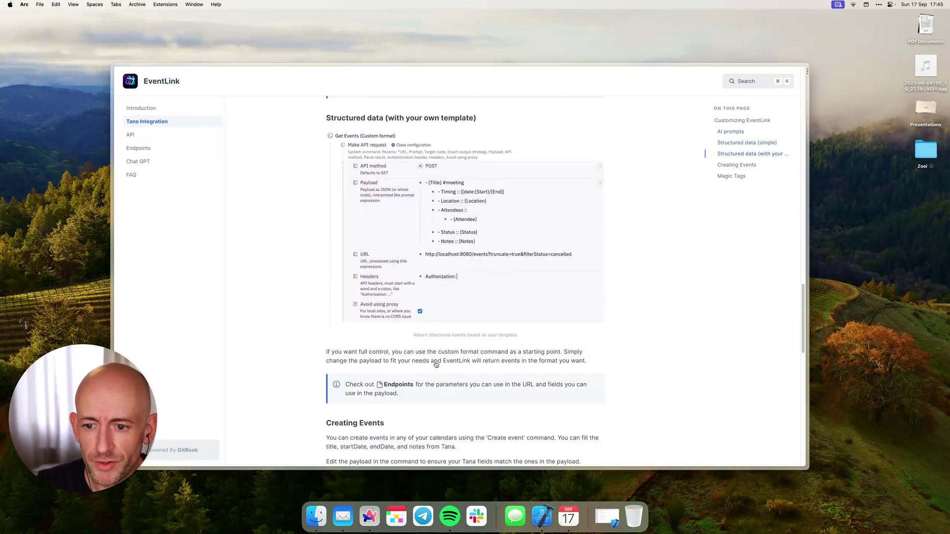
pyautogui.scroll(-2, 436, 358)
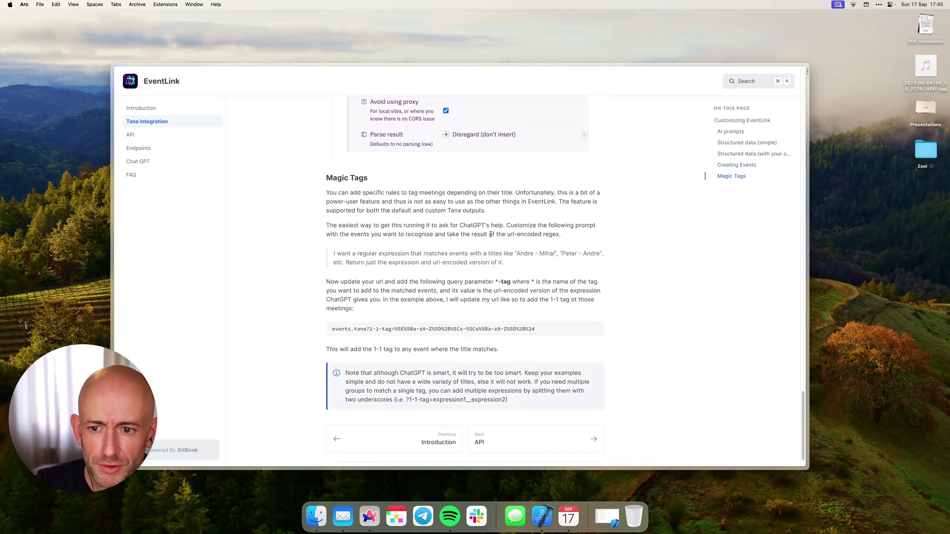
pyautogui.scroll(-2, 391, 341)
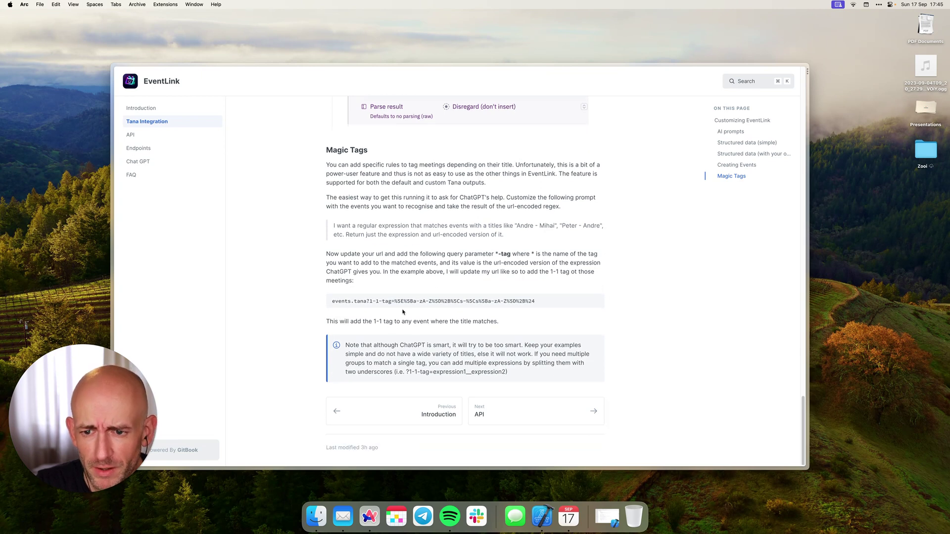
pyautogui.moveTo(516, 238); pyautogui.dragTo(335, 228)
pyautogui.press('super+c')
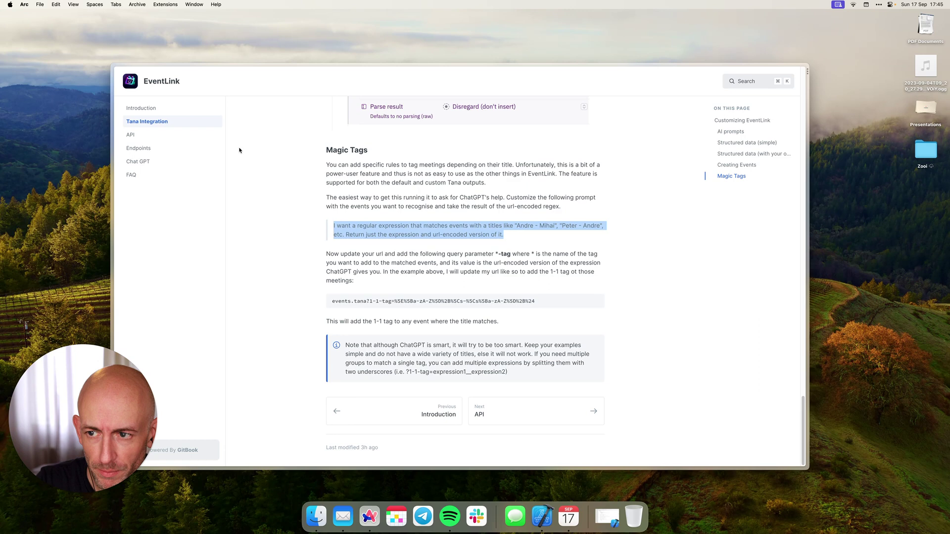
# Ask ChatGPT for a name-dash-name regex, getting ^(\w+)\s-\s(\w+)$ plus its URL-encoded form.
pyautogui.moveTo(114, 125)
pyautogui.click(167, 107)
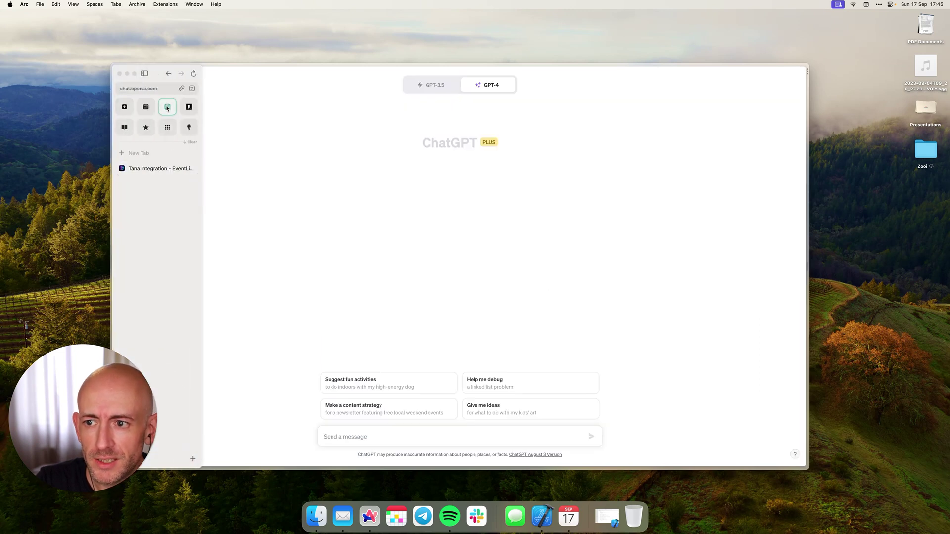
pyautogui.press('super+v')
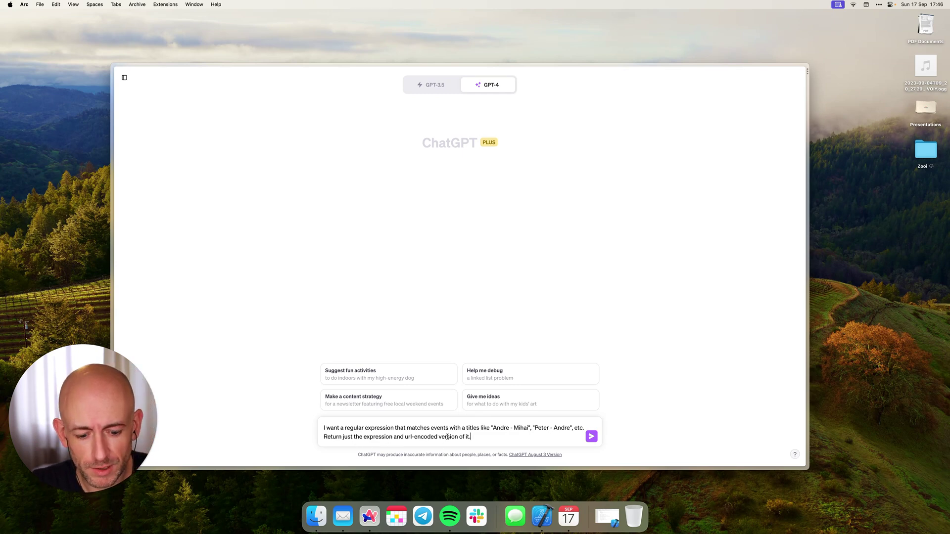
pyautogui.press('Return')
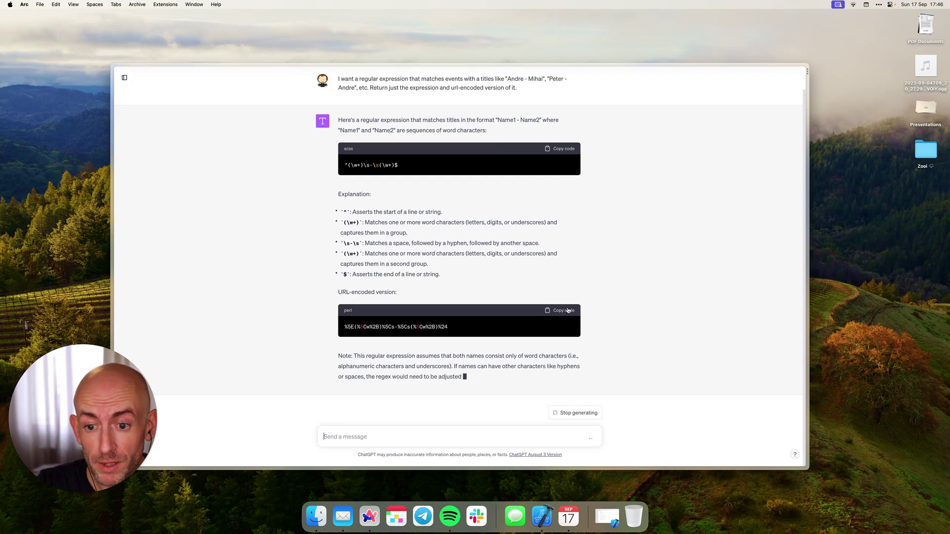
pyautogui.hotkey('ctrl', 'Tab')
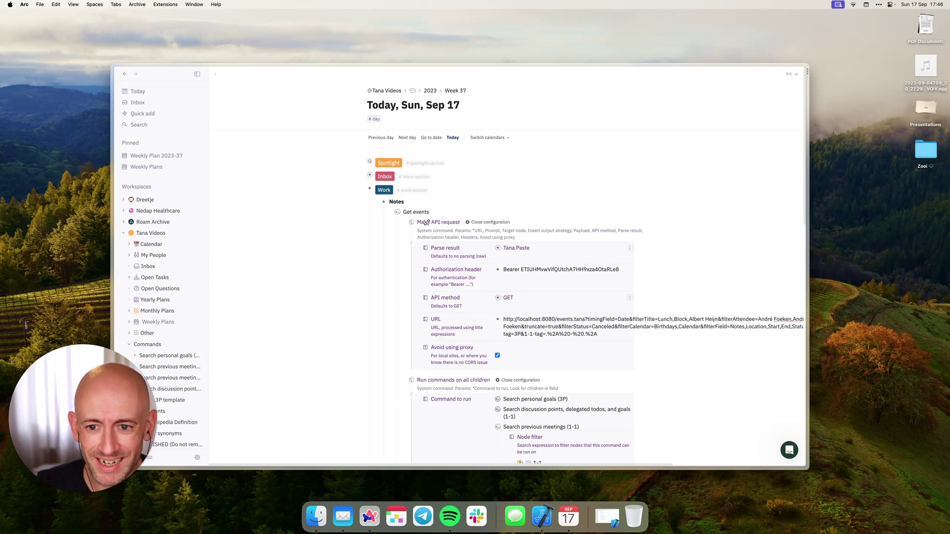
# Close both Get events settings panels, collapse Get events, and expand the 1-1 meeting's fields.
pyautogui.click(491, 223)
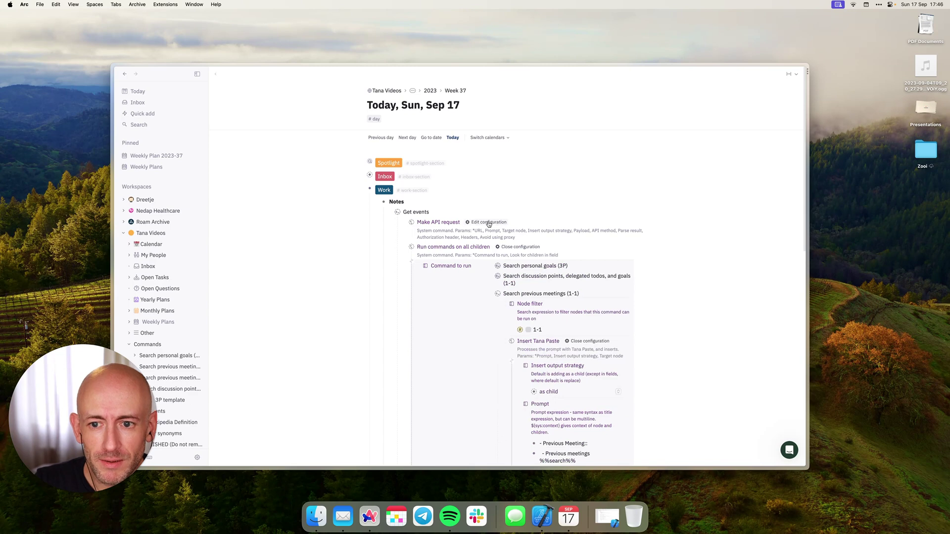
pyautogui.click(523, 247)
pyautogui.click(389, 213)
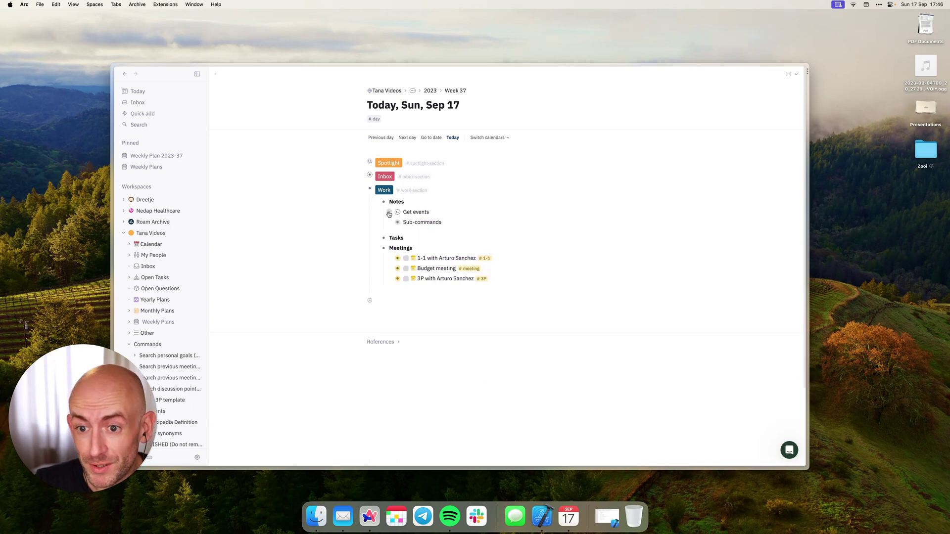
pyautogui.click(389, 259)
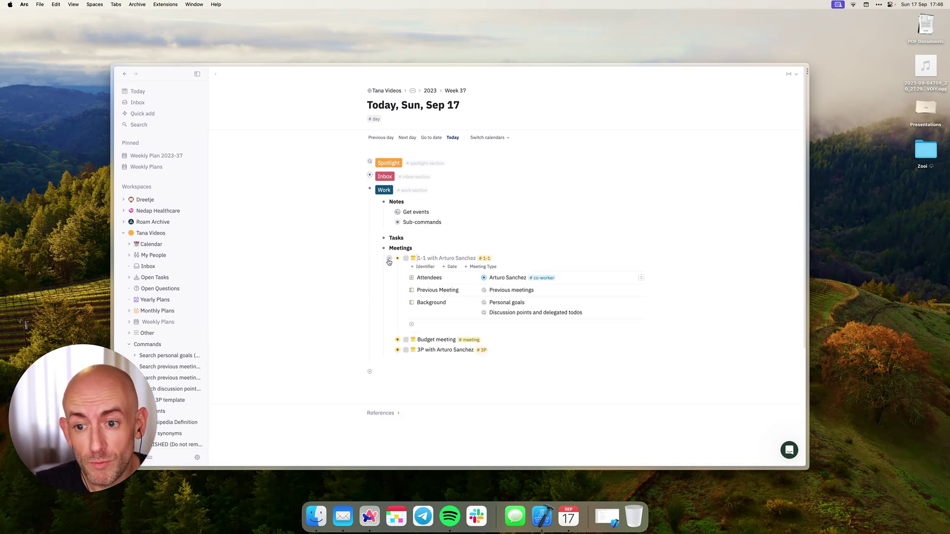